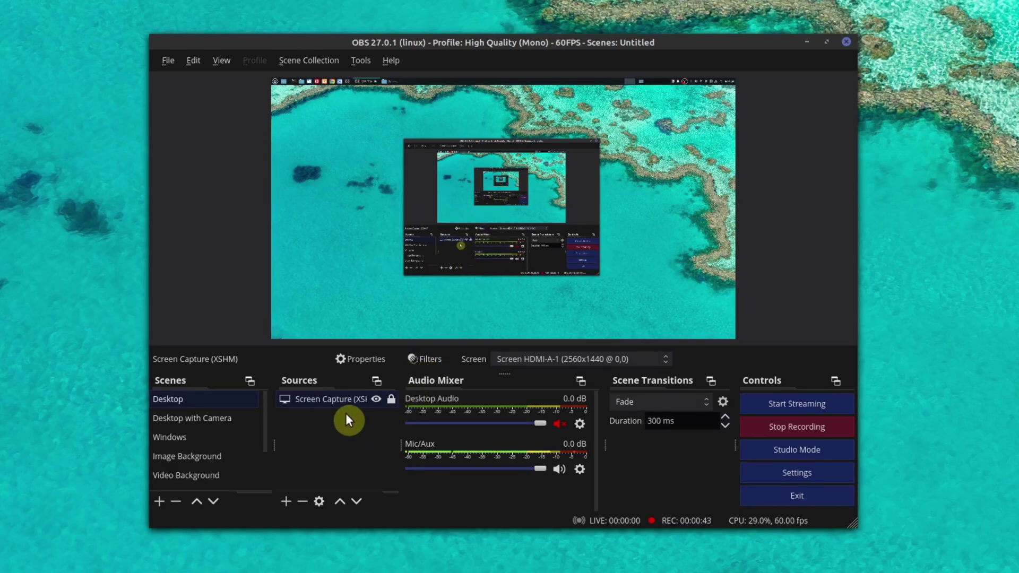
Uncheck Capture Cursor in the Screen Capture (XSHM) source's Properties and save with OK
right_click(314, 403)
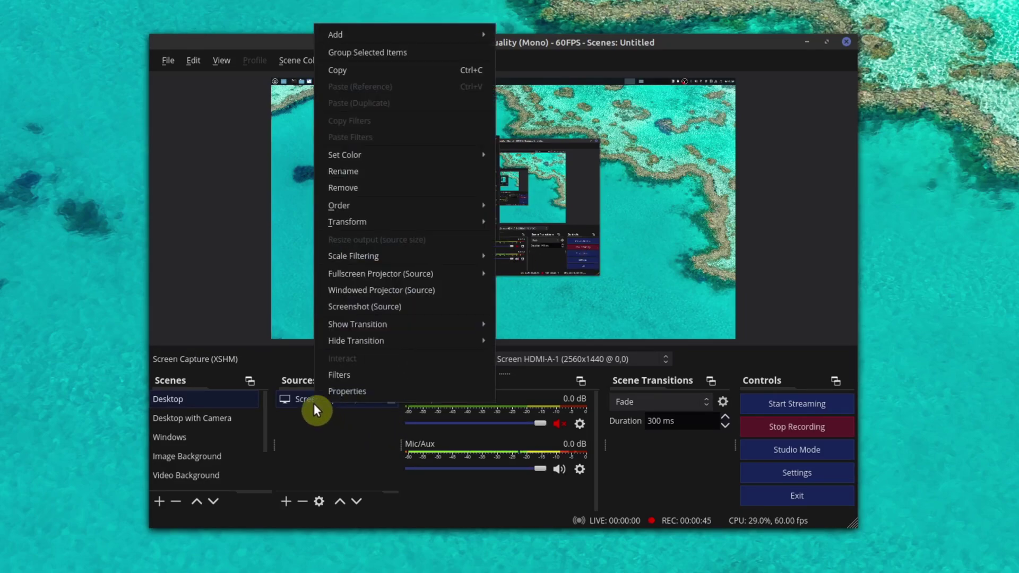
click(367, 399)
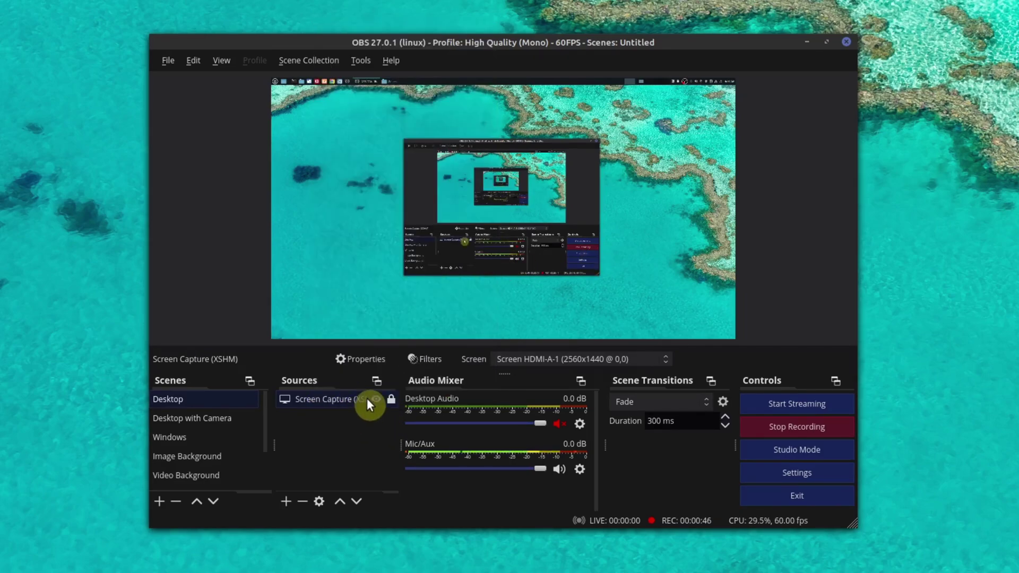
click(348, 358)
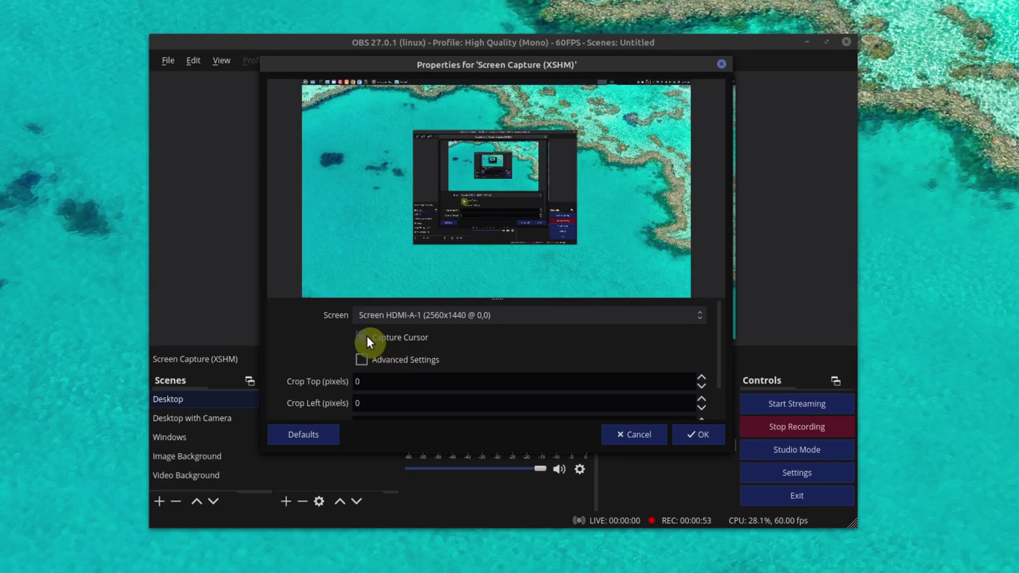
click(360, 336)
click(698, 434)
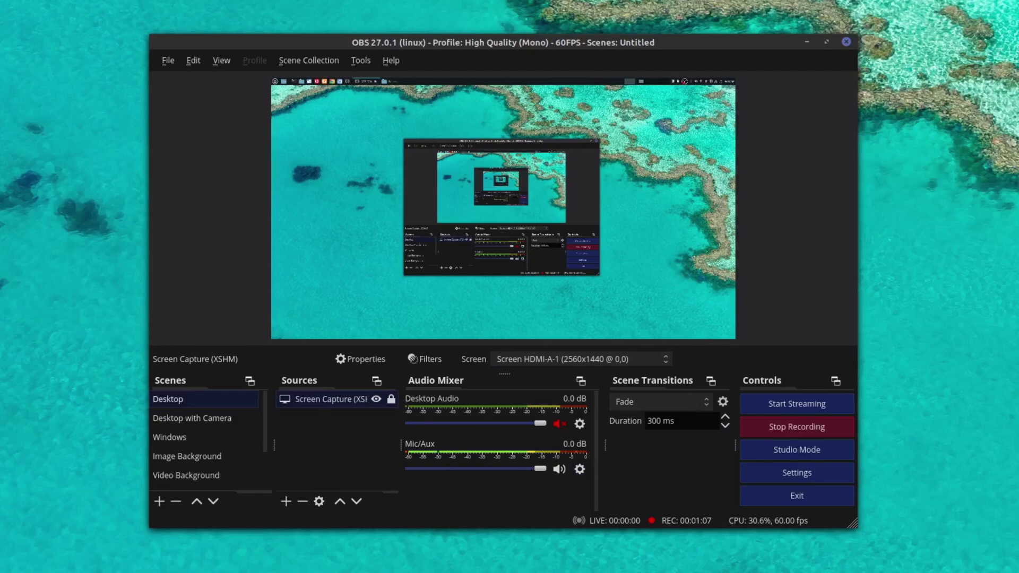
Re-check Capture Cursor in the Screen Capture (XSHM) Properties and confirm with OK
click(360, 358)
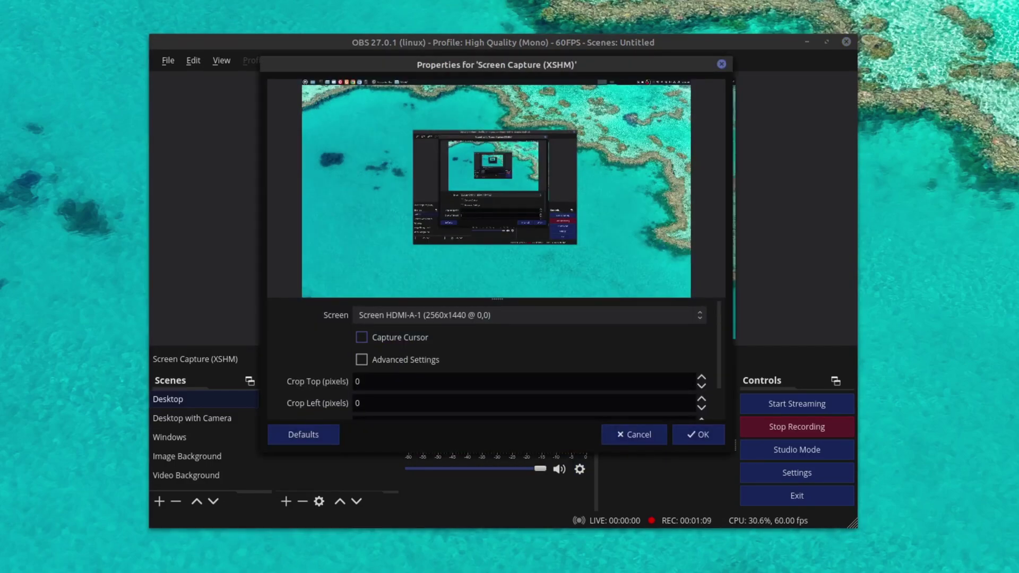
click(361, 342)
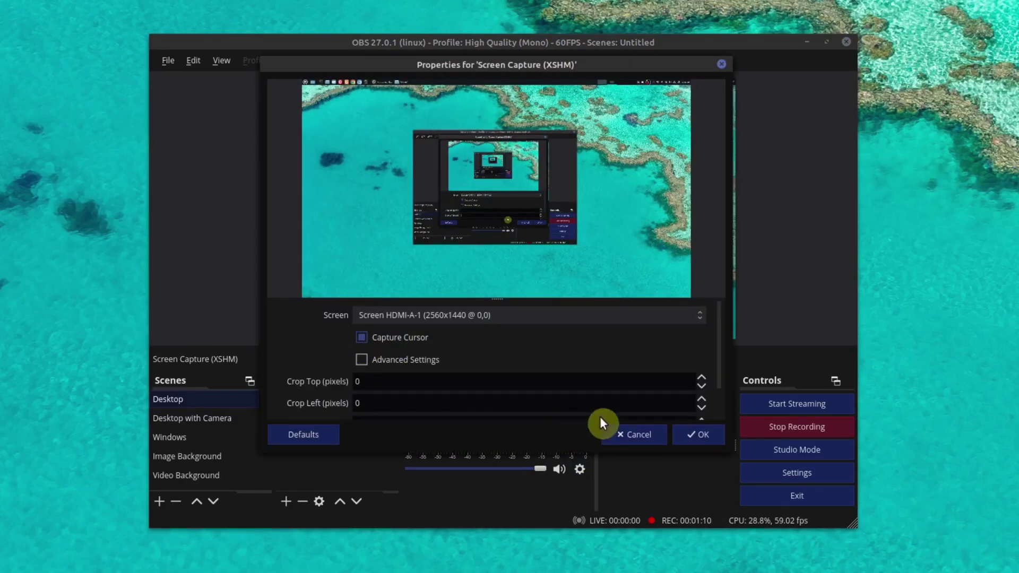
click(682, 438)
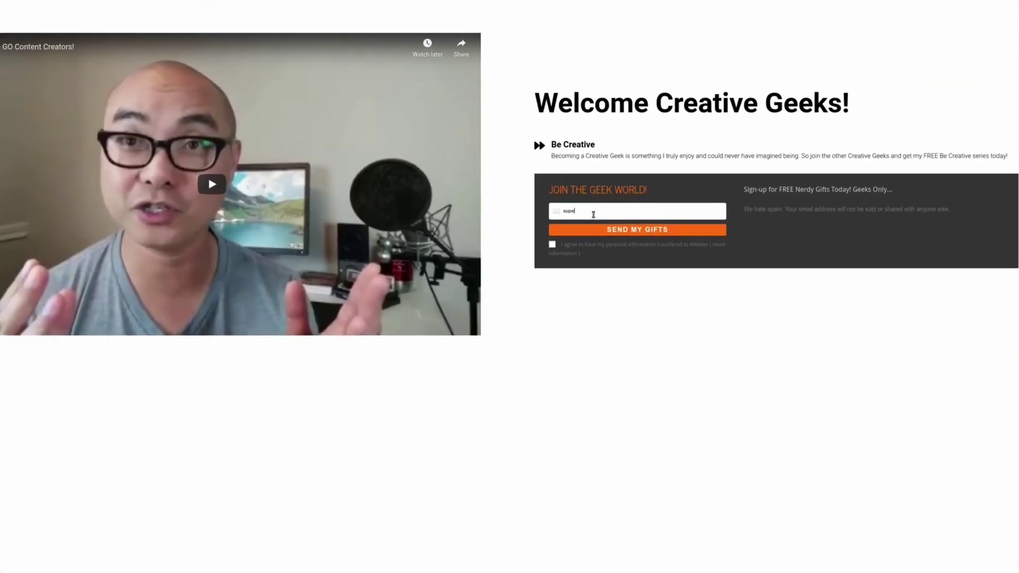
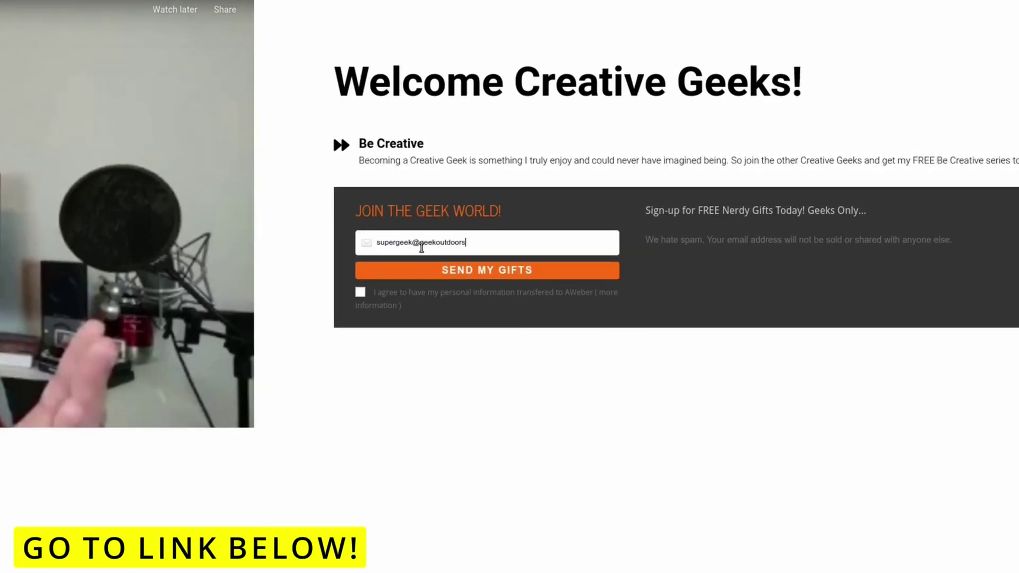